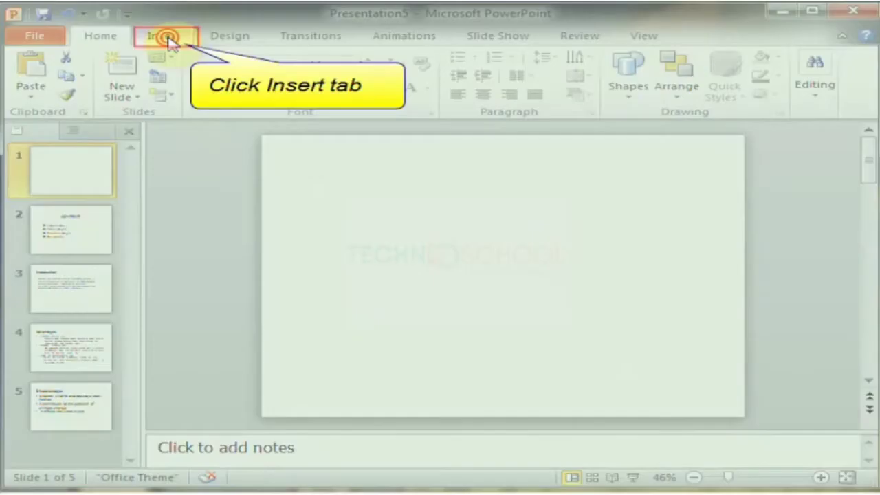
Add a text box reading 'DEFORESTATION' to slide 1 and set its font size to 44
{"action": "left_click", "coordinate": [170, 40]}
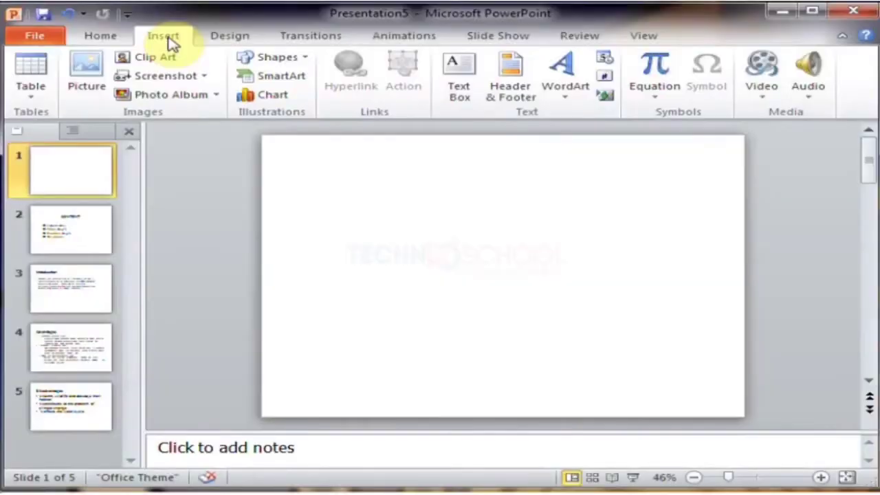
{"action": "left_click", "coordinate": [457, 89]}
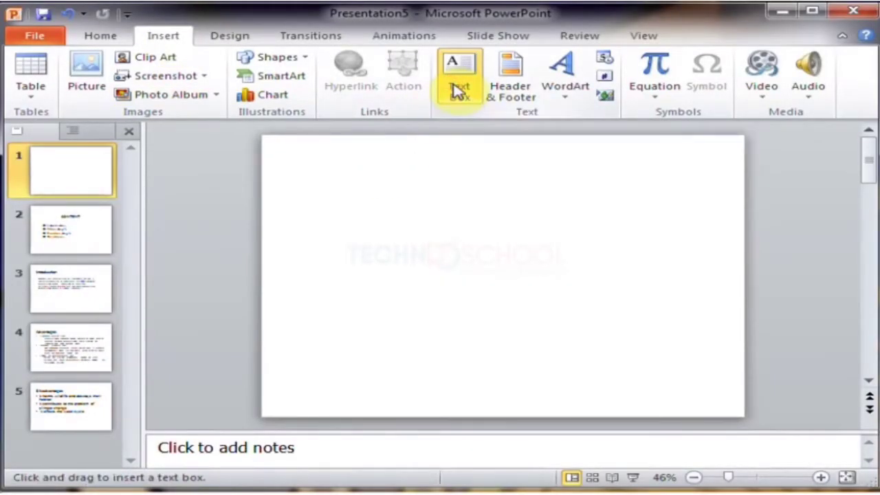
{"action": "mouse_move", "coordinate": [354, 219]}
{"action": "left_mouse_down"}
{"action": "mouse_move", "coordinate": [496, 280]}
{"action": "mouse_move", "coordinate": [662, 279]}
{"action": "left_mouse_up"}
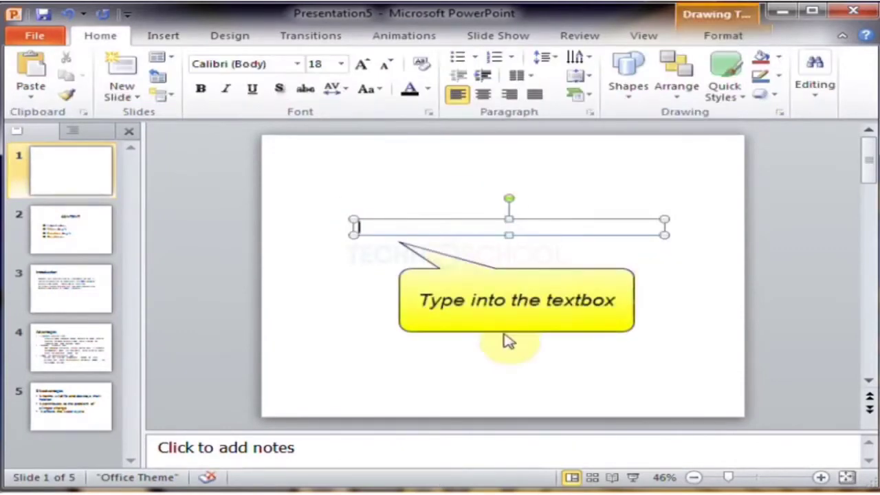
{"action": "type", "text": "DEFORESTATION"}
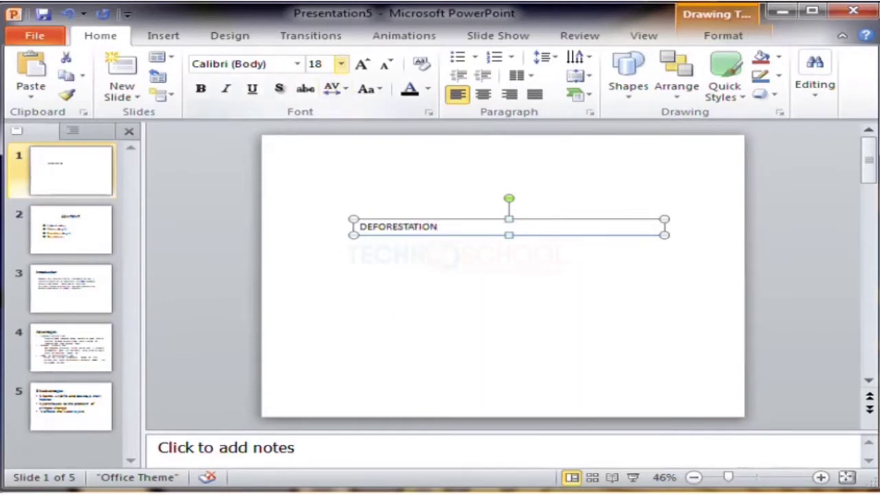
{"action": "left_click", "coordinate": [341, 64]}
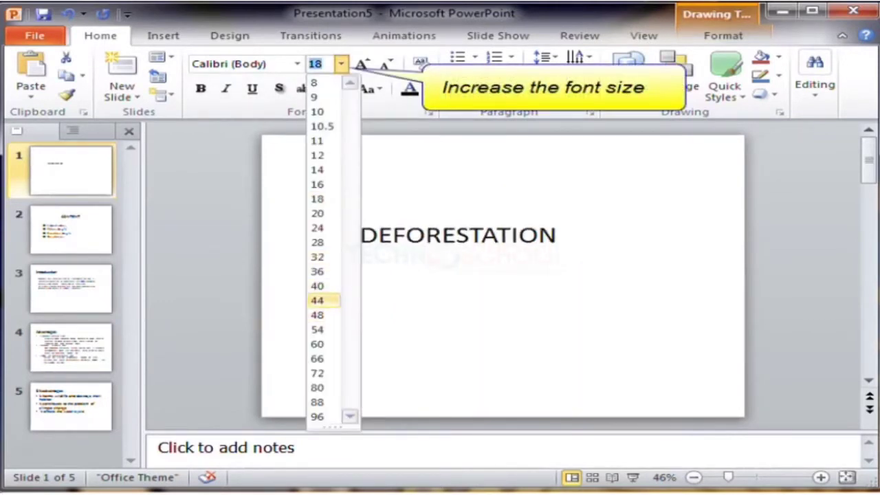
{"action": "left_click", "coordinate": [317, 301]}
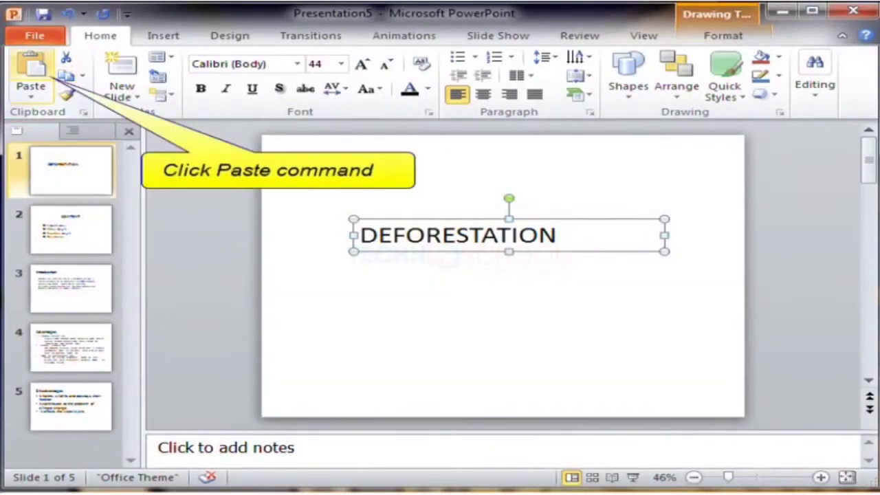
Paste a copy of the DEFORESTATION box, cut its text to the clipboard, and go to slide 2
{"action": "left_click", "coordinate": [31, 69]}
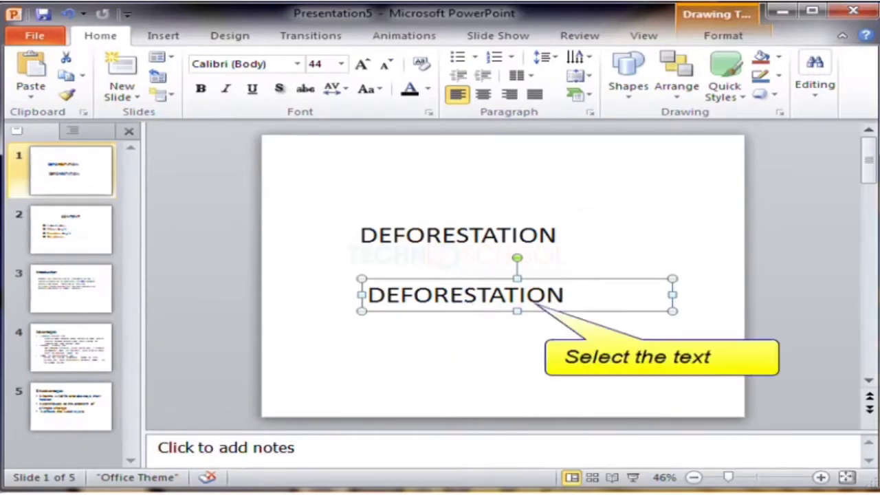
{"action": "left_click_drag", "start_coordinate": [565, 294], "coordinate": [368, 294]}
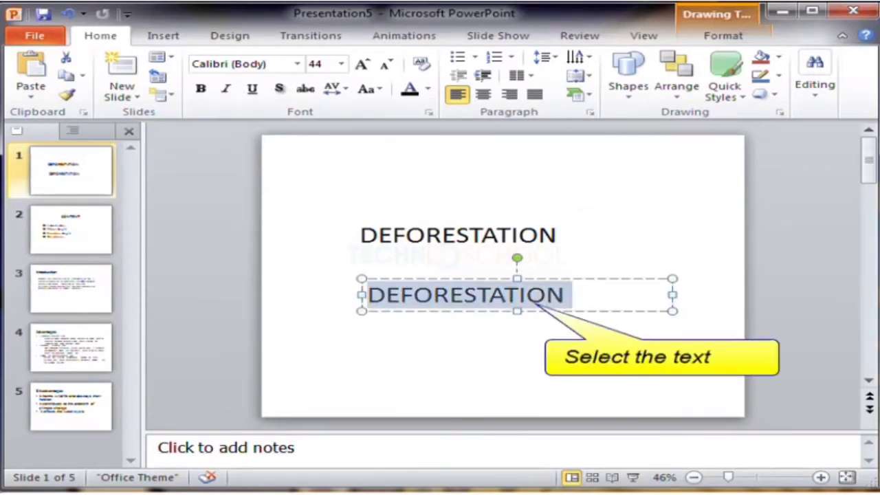
{"action": "left_click", "coordinate": [66, 58]}
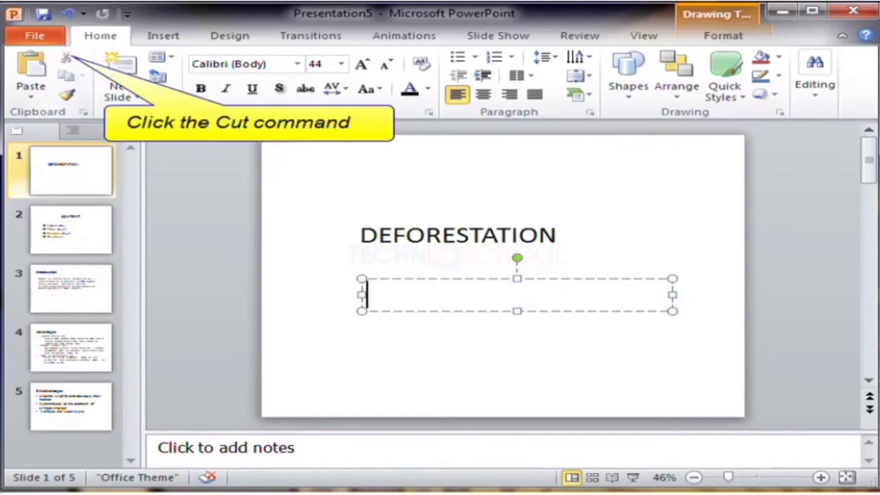
{"action": "left_click", "coordinate": [71, 229]}
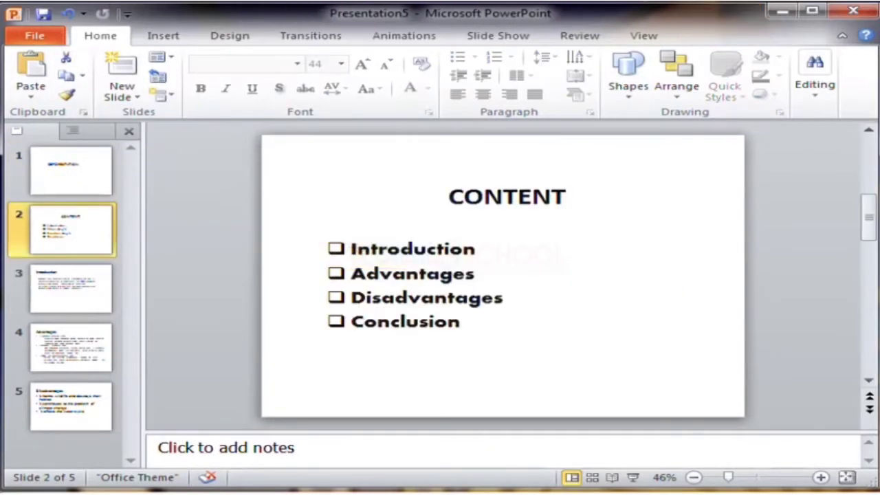
Replace slide 2's 'CONTENT' title with the pasted 'DEFORESTATION' text, then go to slide 3
{"action": "left_click", "coordinate": [504, 197]}
{"action": "left_click", "coordinate": [565, 197]}
{"action": "key", "text": "shift+Home"}
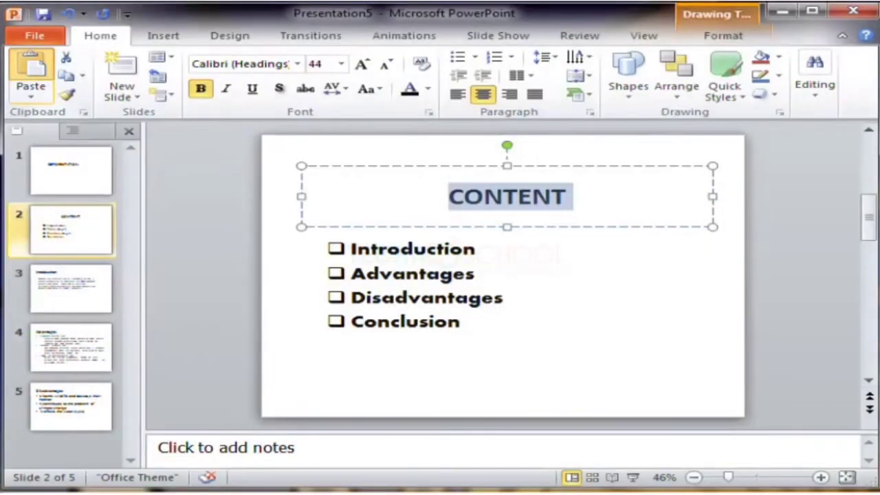
{"action": "left_click", "coordinate": [31, 69]}
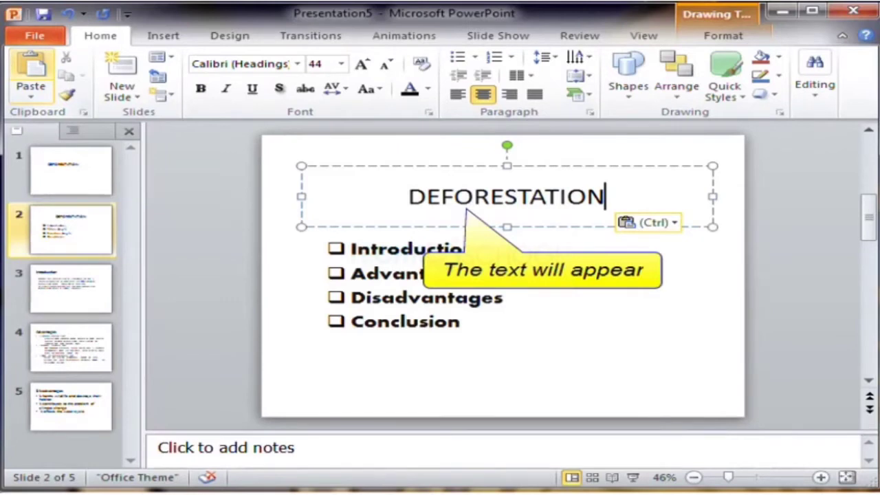
{"action": "left_click", "coordinate": [71, 288]}
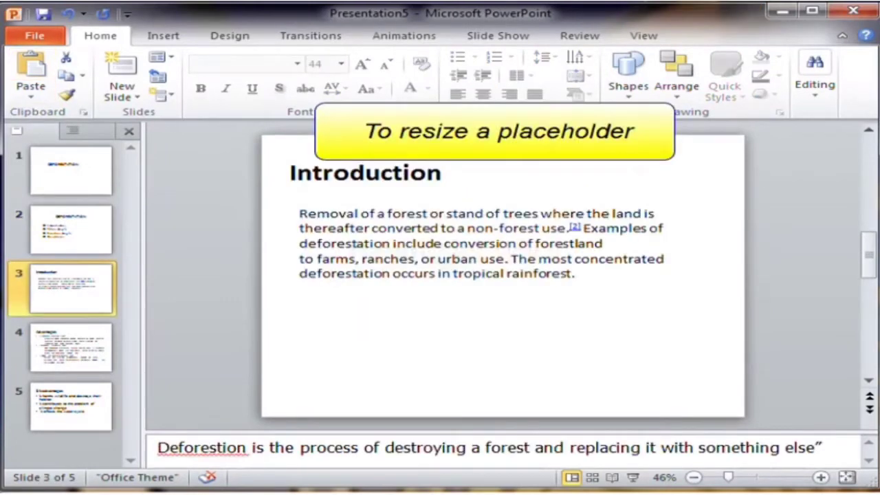
Narrow the Introduction paragraph box from its right edge and stretch it taller downward
{"action": "left_click", "coordinate": [322, 273]}
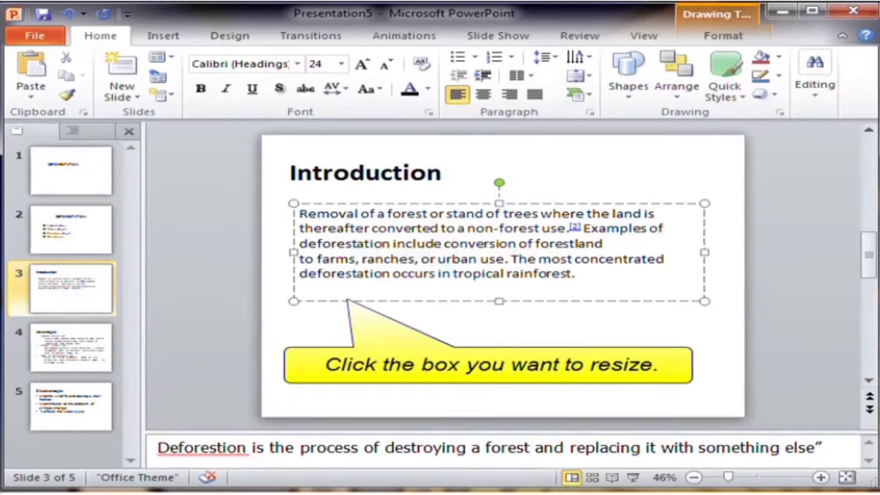
{"action": "key", "text": "Escape"}
{"action": "left_click_drag", "start_coordinate": [706, 253], "coordinate": [516, 253]}
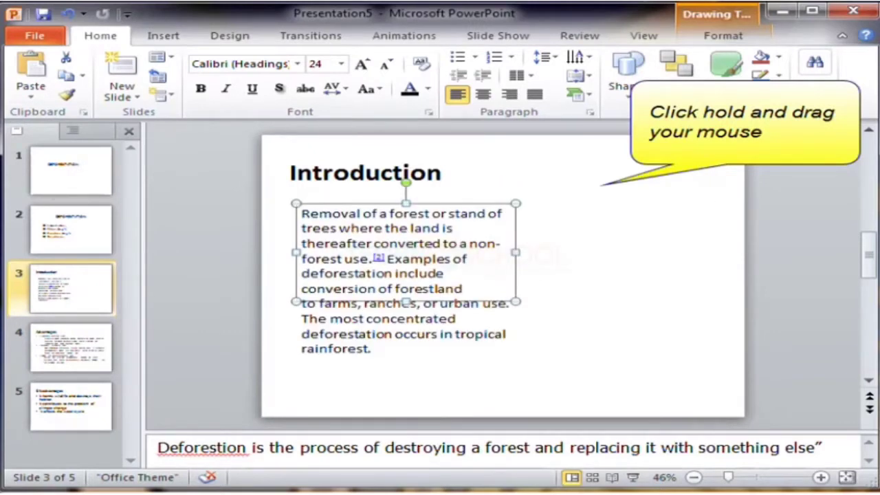
{"action": "left_click_drag", "start_coordinate": [405, 303], "coordinate": [405, 373]}
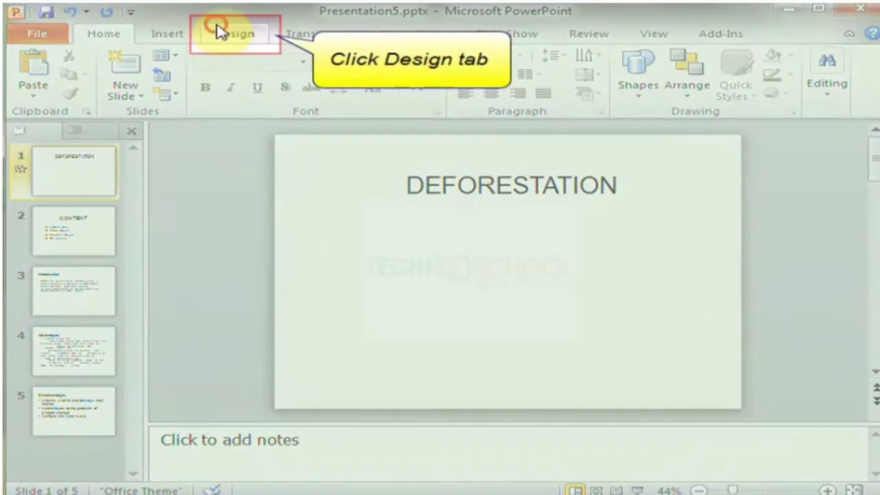
Apply the Austin theme to all slides along with the Austin colour scheme
{"action": "left_click", "coordinate": [219, 32]}
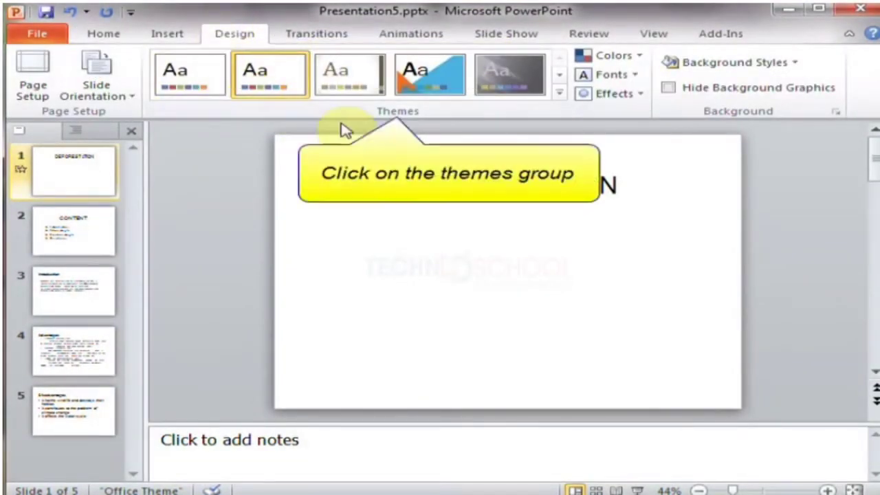
{"action": "left_click", "coordinate": [559, 95]}
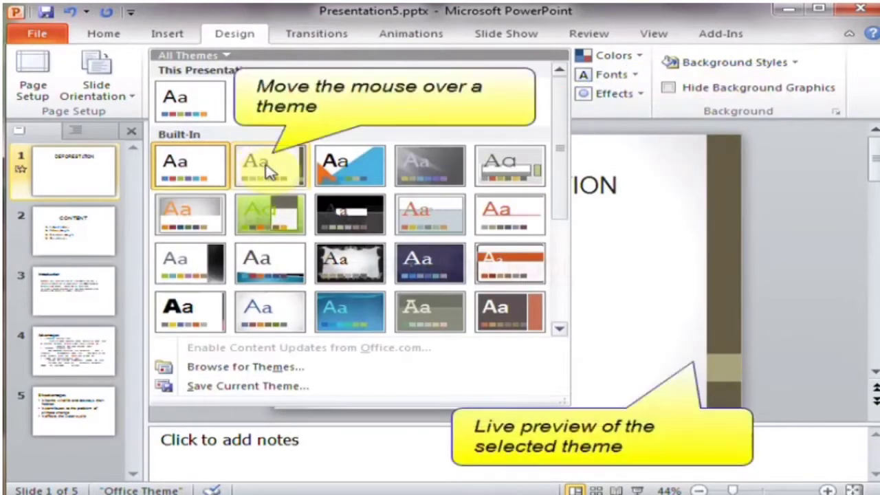
{"action": "left_click", "coordinate": [268, 212]}
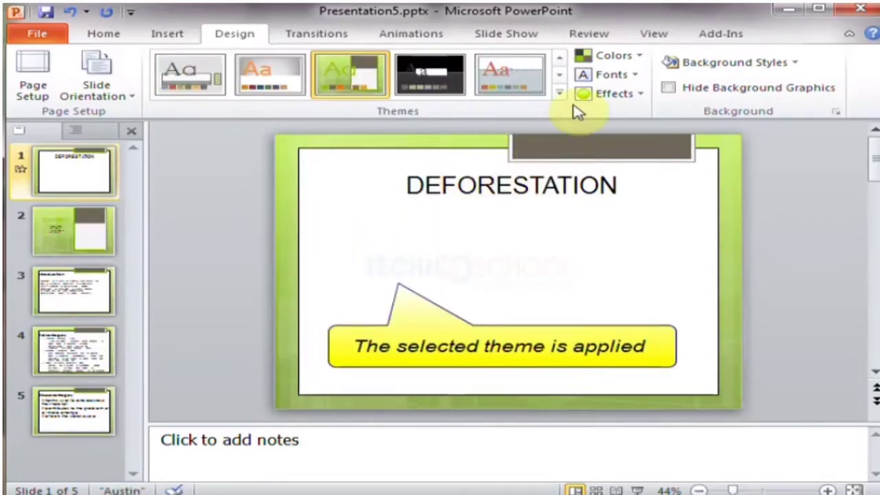
{"action": "left_click", "coordinate": [638, 61]}
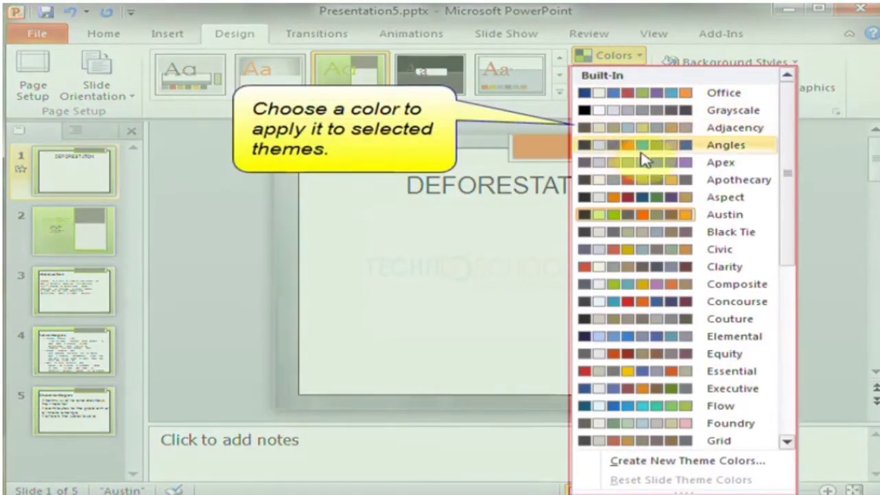
{"action": "left_click", "coordinate": [605, 215]}
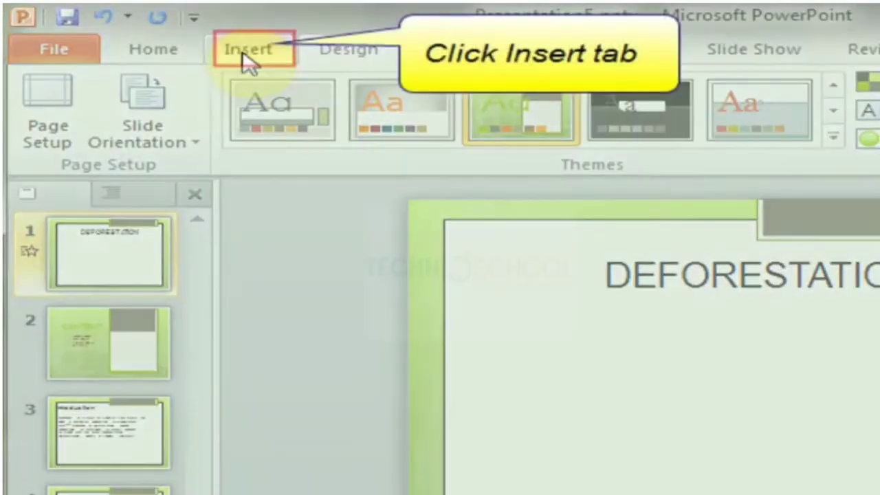
Insert the 1.jpg deforestation photo from My Pictures onto the title slide
{"action": "left_click", "coordinate": [249, 52]}
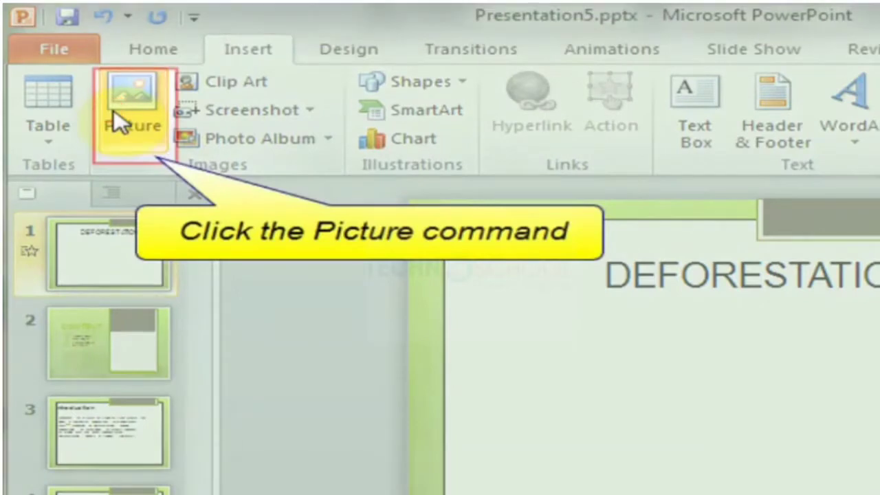
{"action": "left_click", "coordinate": [119, 123]}
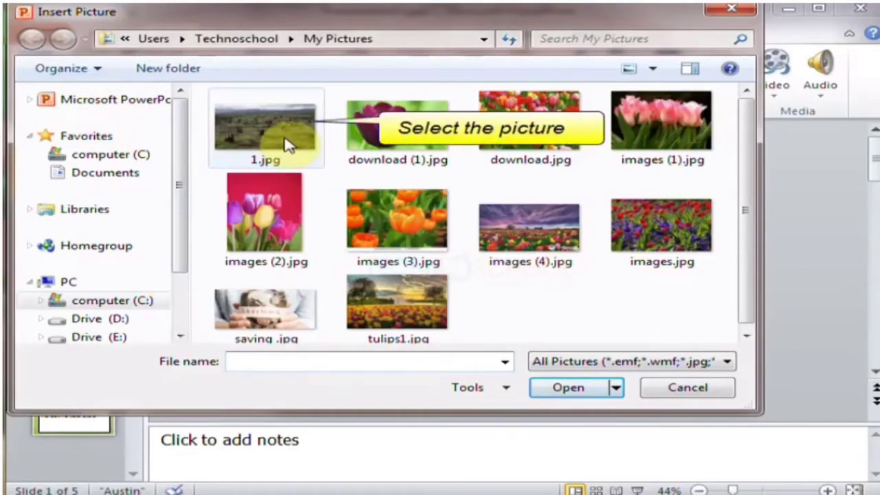
{"action": "left_click", "coordinate": [287, 144]}
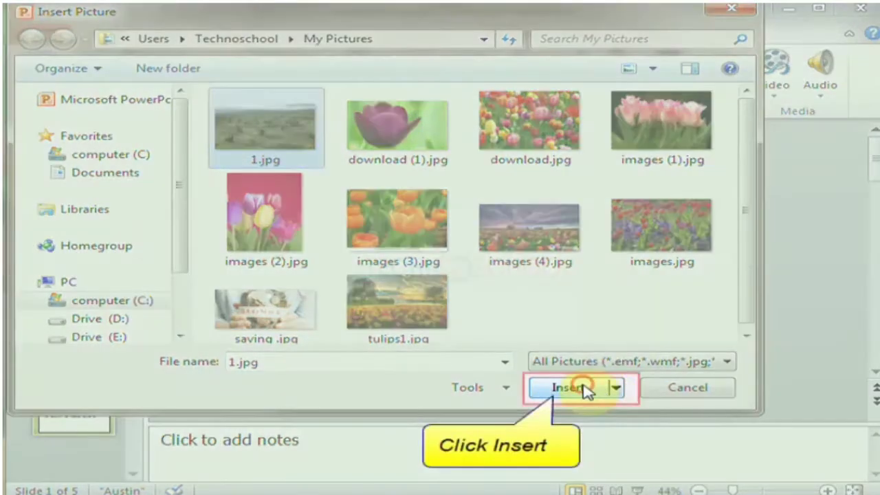
{"action": "left_click", "coordinate": [585, 390]}
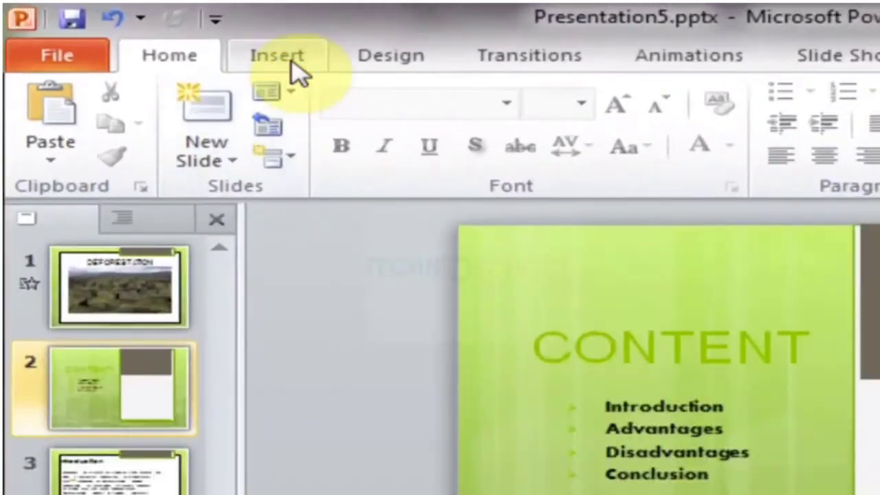
Add a screen clipping of the cartoon forest scene, then shrink it and move it right
{"action": "left_click", "coordinate": [176, 38]}
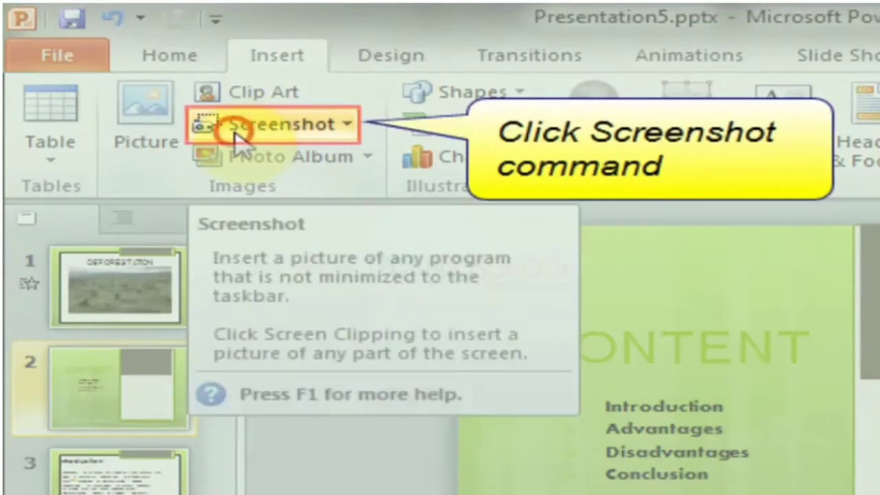
{"action": "left_click", "coordinate": [236, 132]}
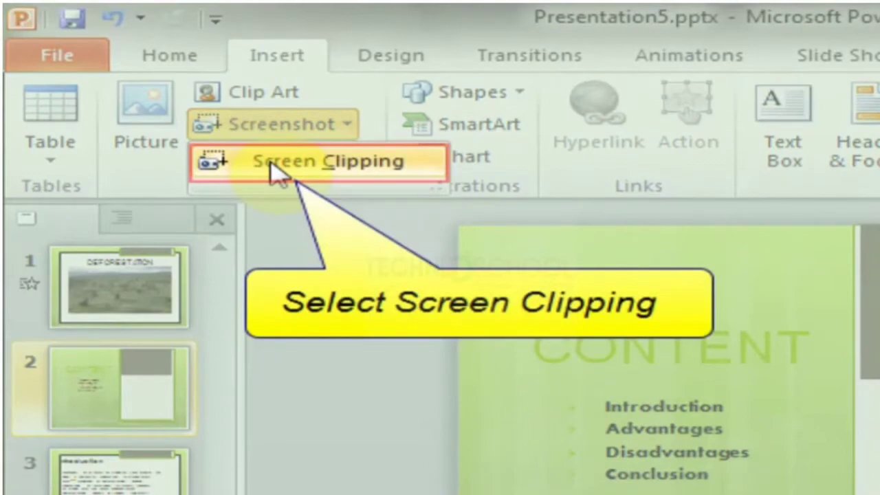
{"action": "left_click", "coordinate": [275, 169]}
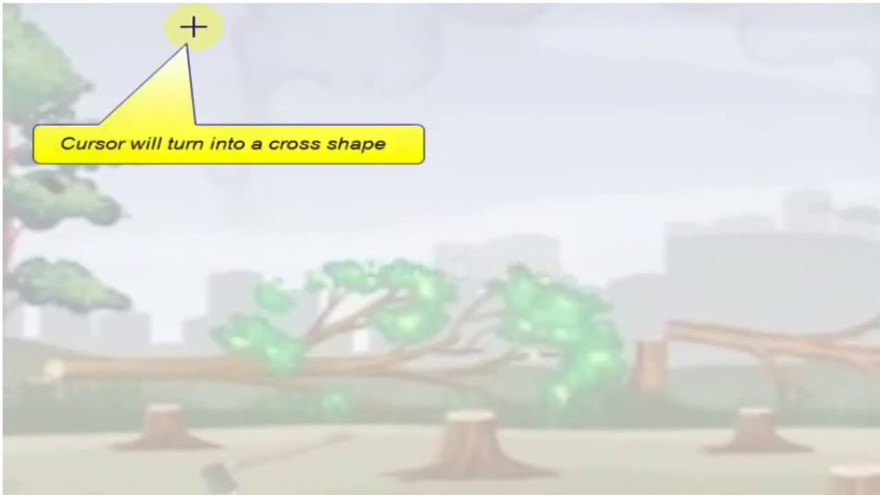
{"action": "left_click_drag", "start_coordinate": [2, 3], "coordinate": [875, 103]}
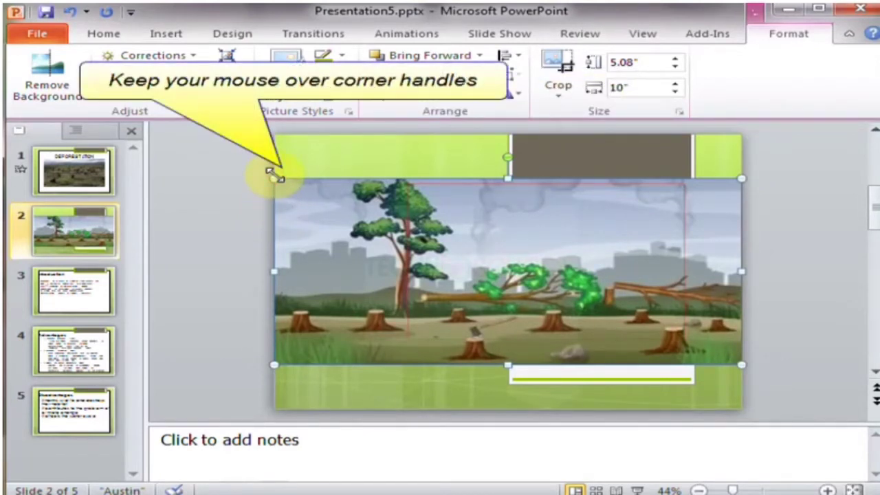
{"action": "left_click_drag", "start_coordinate": [273, 175], "coordinate": [575, 280]}
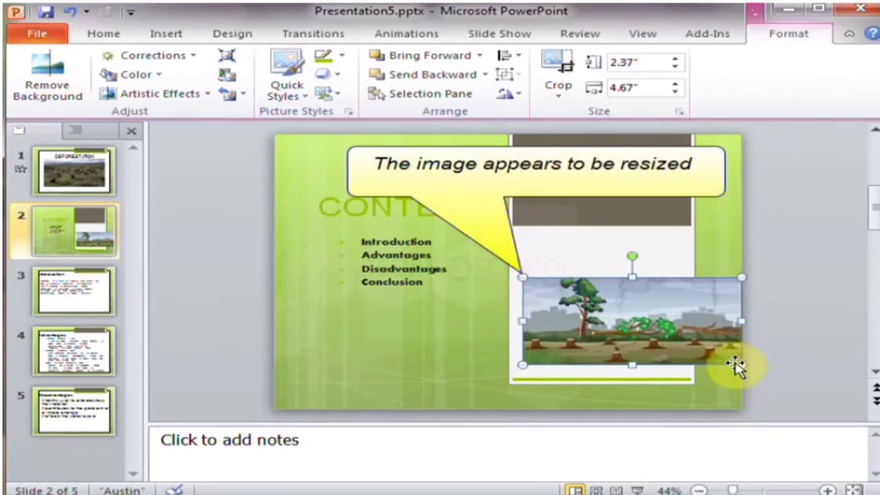
{"action": "left_click_drag", "start_coordinate": [697, 350], "coordinate": [601, 274]}
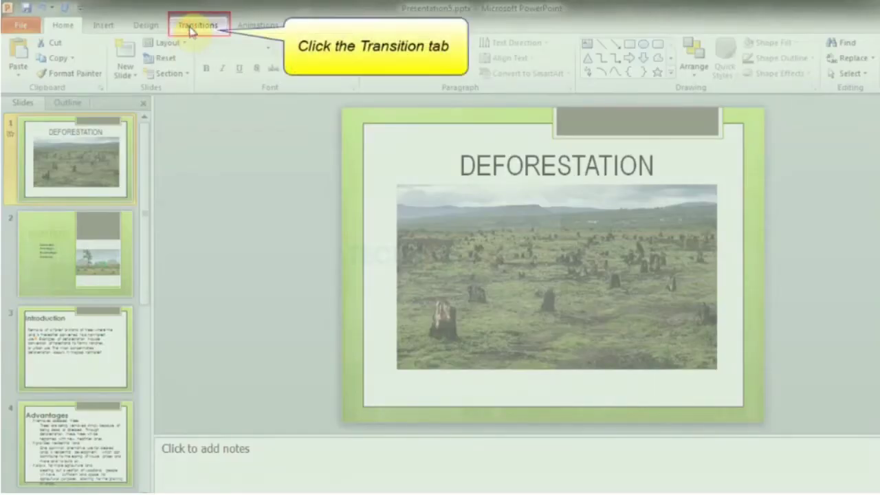
Apply the Honeycomb transition to the title slide, then switch it to Dissolve
{"action": "left_click", "coordinate": [194, 26]}
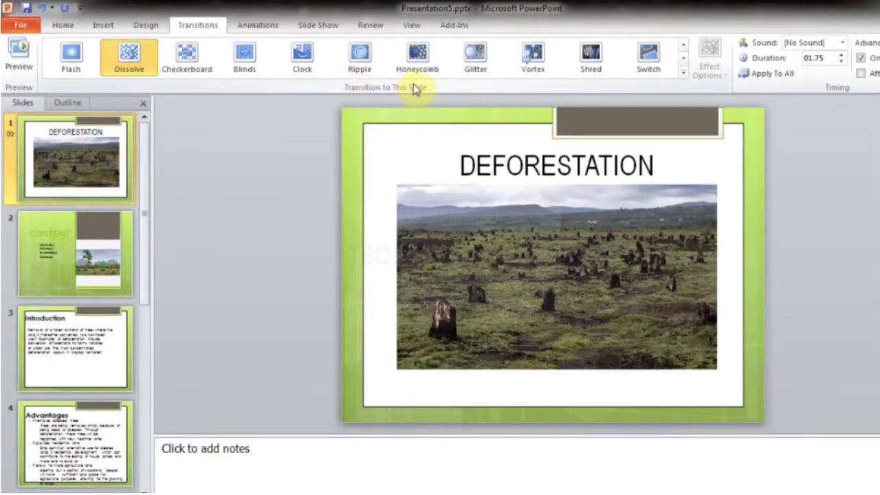
{"action": "left_click", "coordinate": [683, 72]}
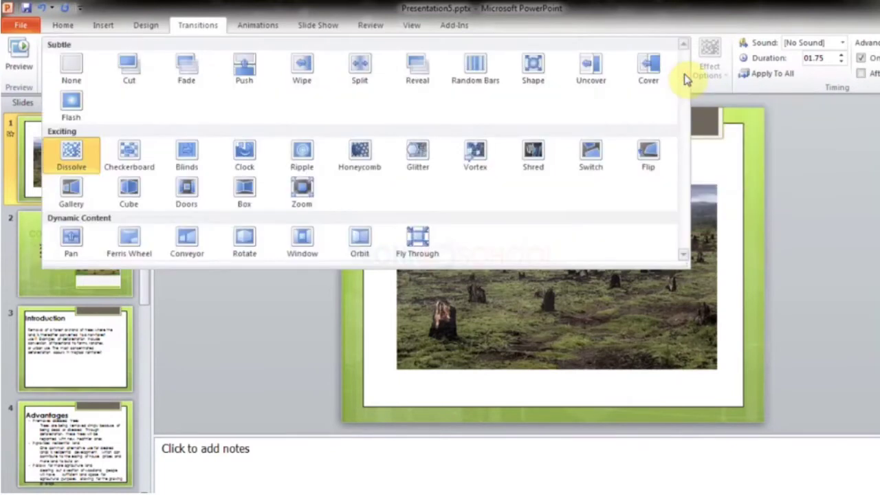
{"action": "left_click", "coordinate": [357, 160]}
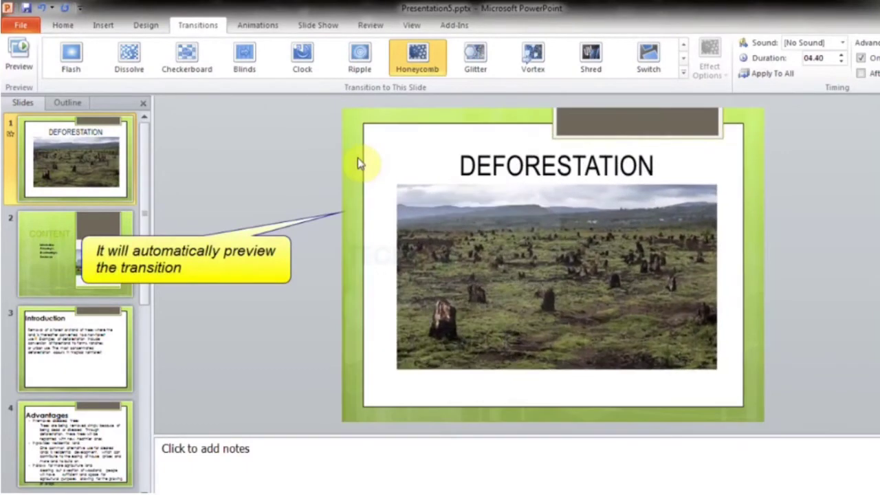
{"action": "left_click", "coordinate": [683, 72]}
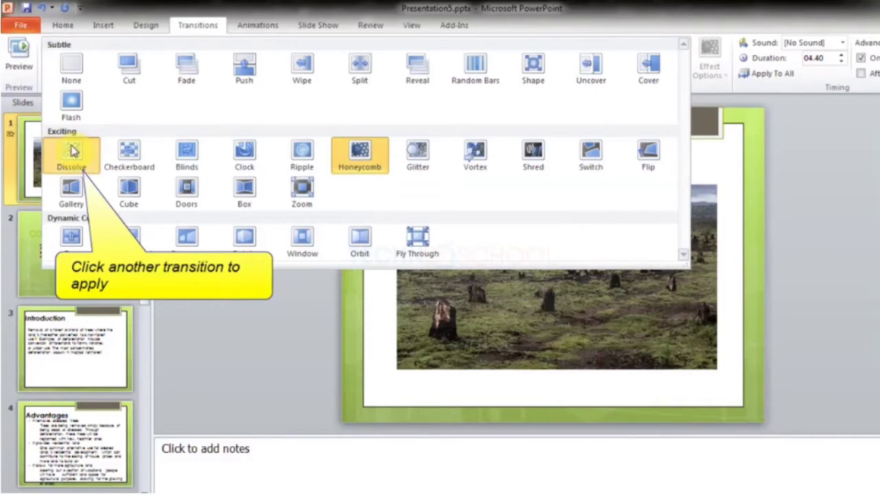
{"action": "left_click", "coordinate": [72, 151]}
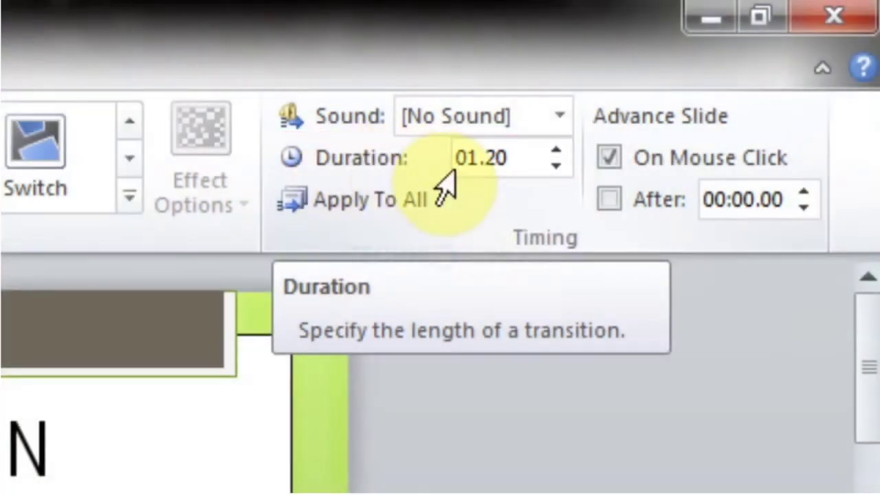
Bring the title slide's transition duration down to 00.01, then up to 01.75 seconds
{"action": "left_click", "coordinate": [556, 169]}
{"action": "left_click", "coordinate": [555, 169]}
{"action": "left_click", "coordinate": [555, 168]}
{"action": "left_click", "coordinate": [556, 169]}
{"action": "left_click", "coordinate": [556, 168]}
{"action": "left_click", "coordinate": [556, 169]}
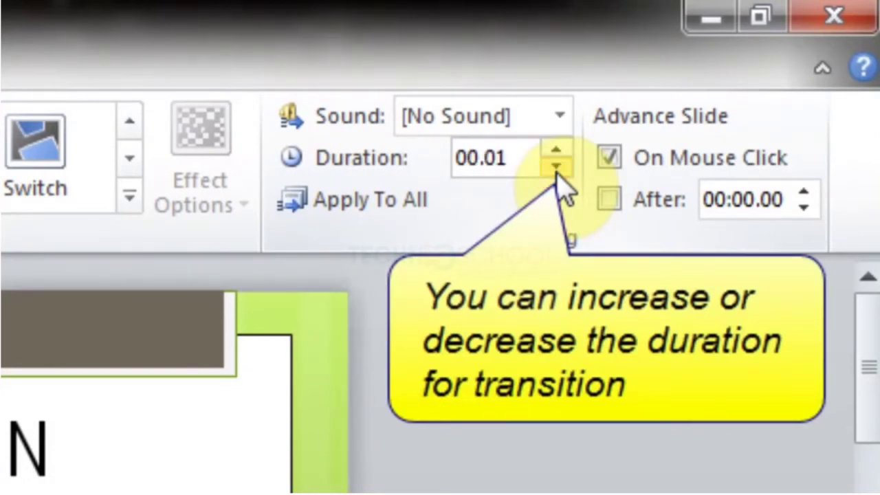
{"action": "left_click", "coordinate": [556, 152]}
{"action": "left_click", "coordinate": [556, 152]}
{"action": "left_click", "coordinate": [556, 152]}
{"action": "left_click", "coordinate": [555, 152]}
{"action": "left_click", "coordinate": [556, 152]}
{"action": "left_click", "coordinate": [555, 152]}
{"action": "left_click", "coordinate": [555, 152]}
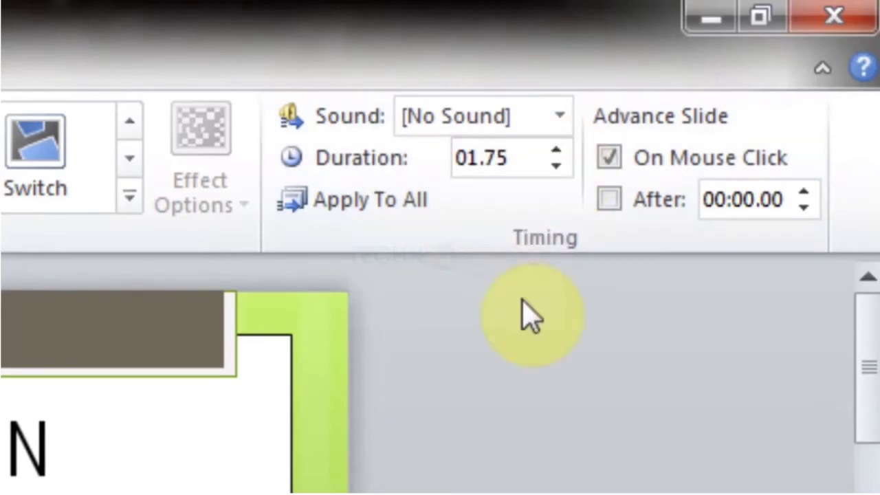